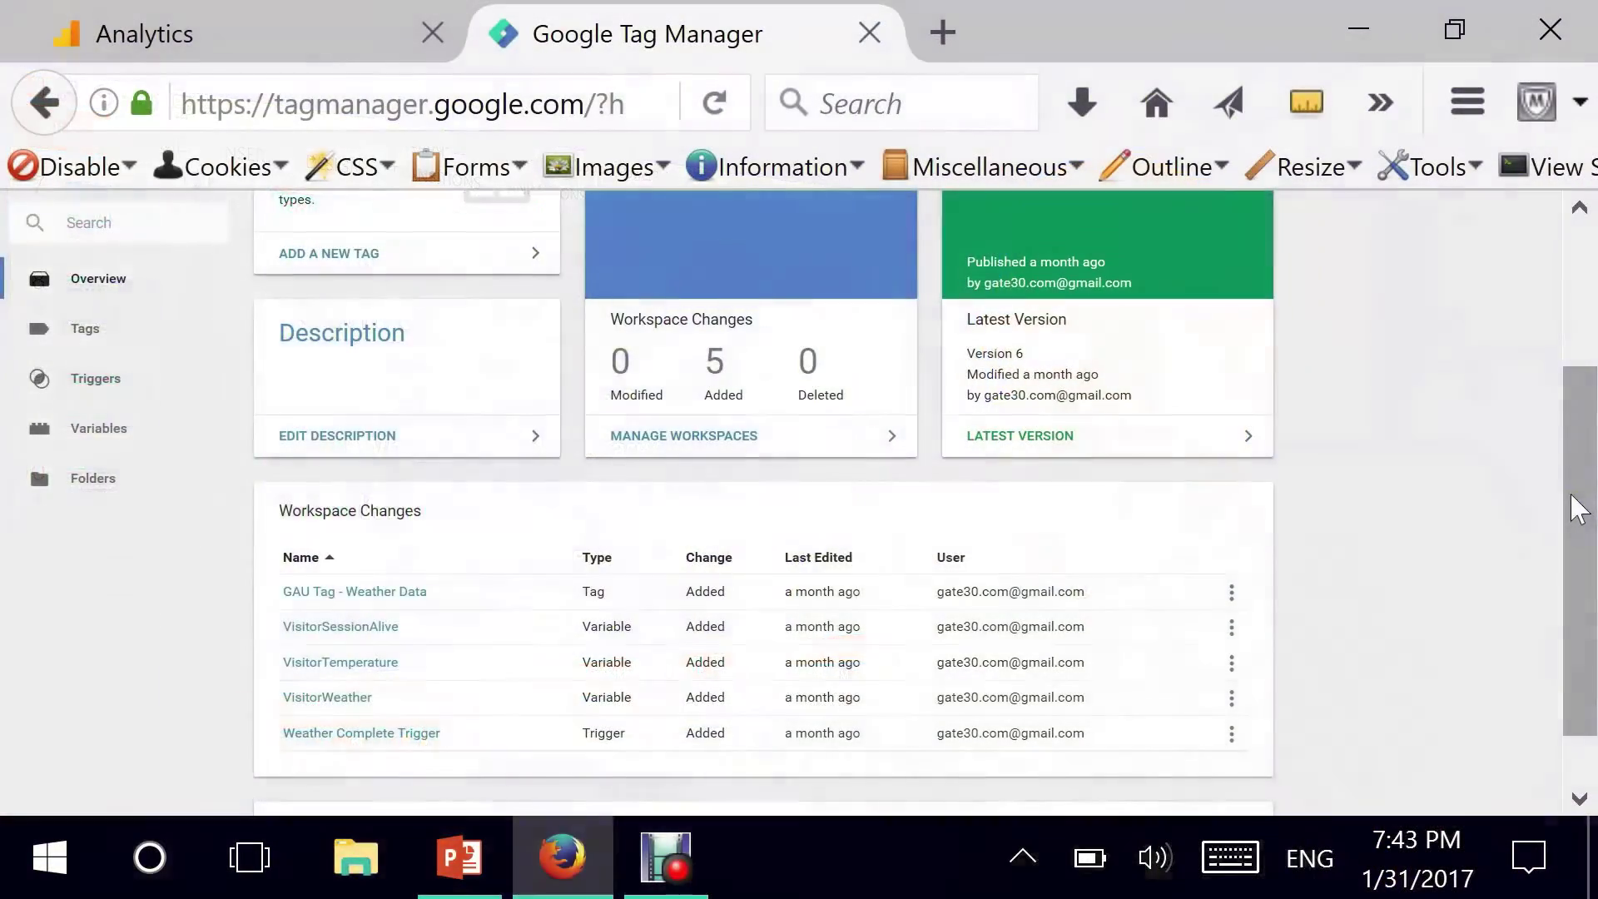
- Scroll to the Workspace Changes table listing one added tag, three variables and one trigger
left_click_drag(1579, 510, 1578, 350)
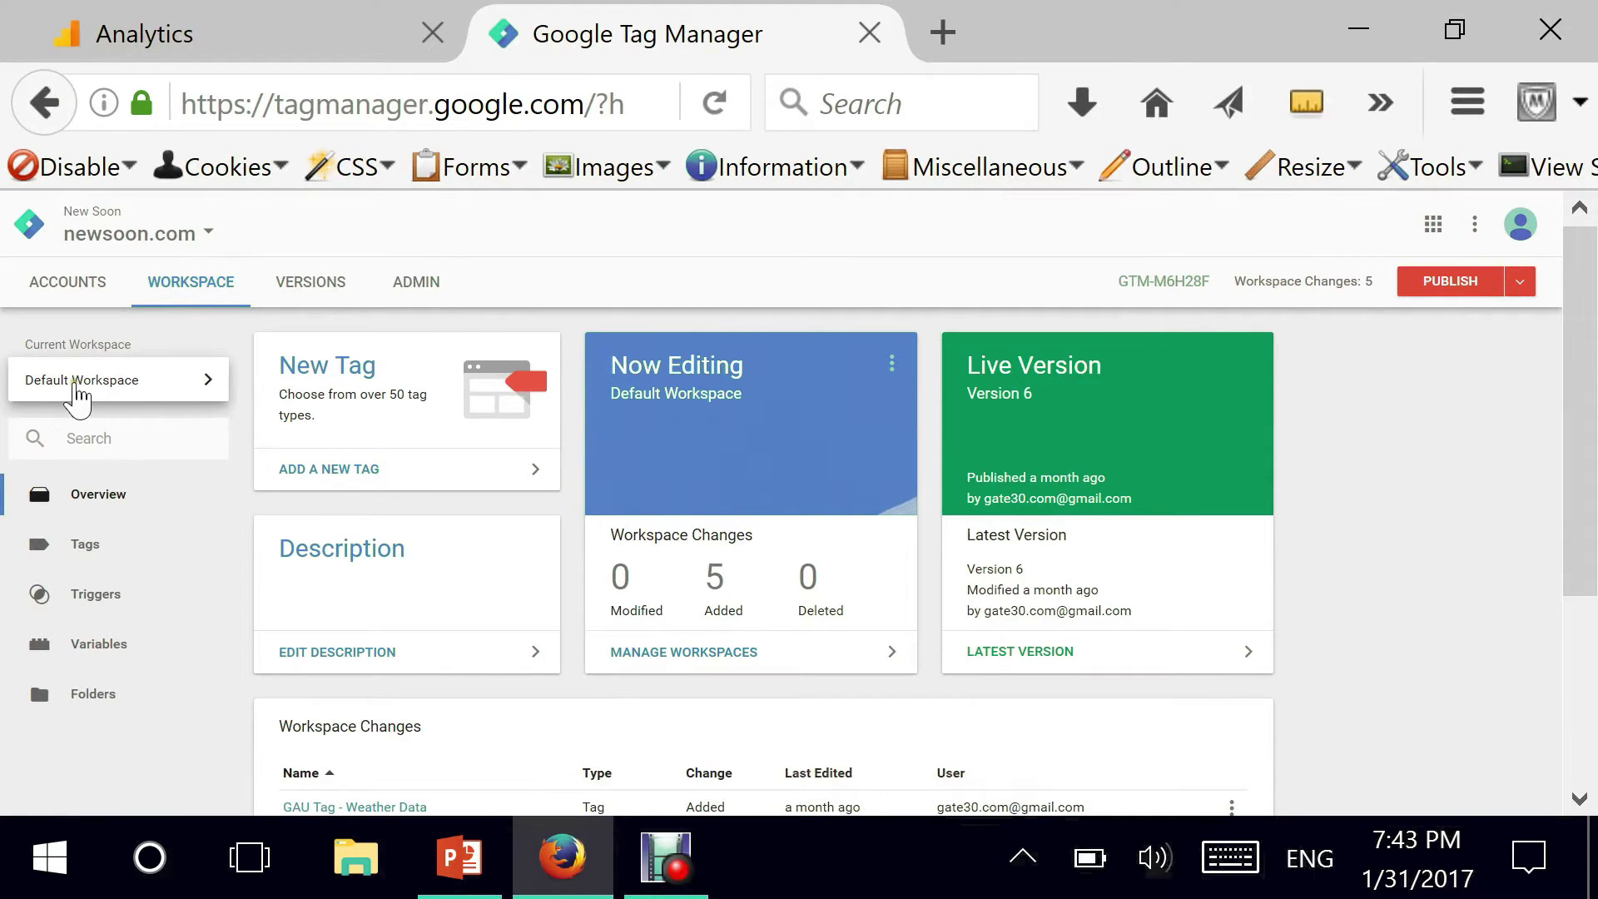
- Open the workspaces list, which holds only Default Workspace, and start a new workspace
left_click(75, 387)
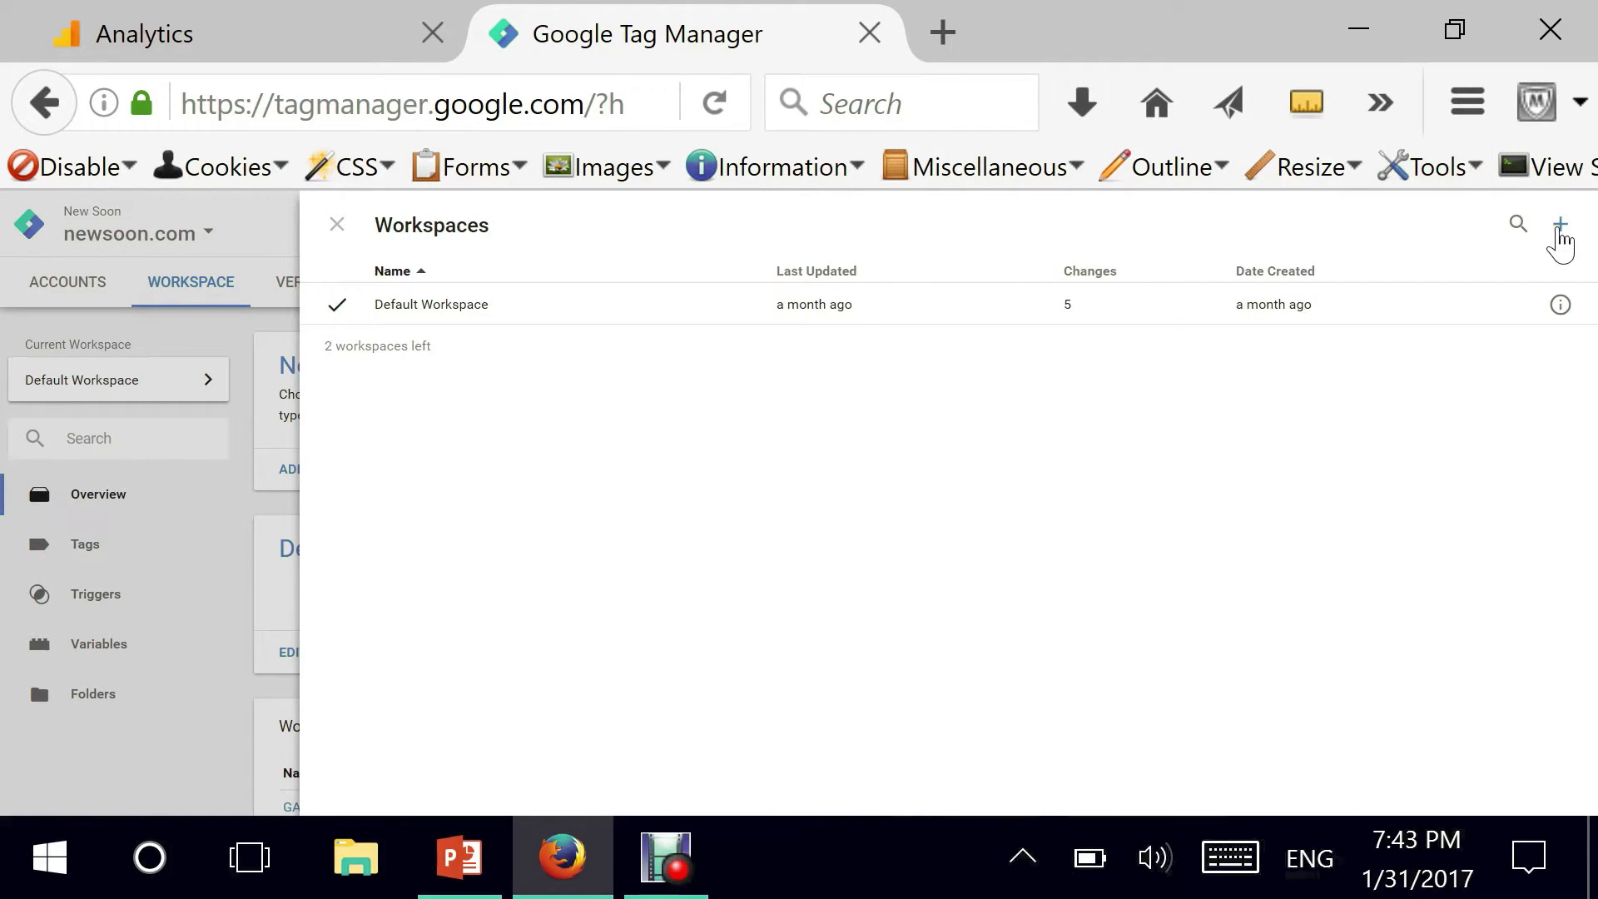
left_click(1557, 232)
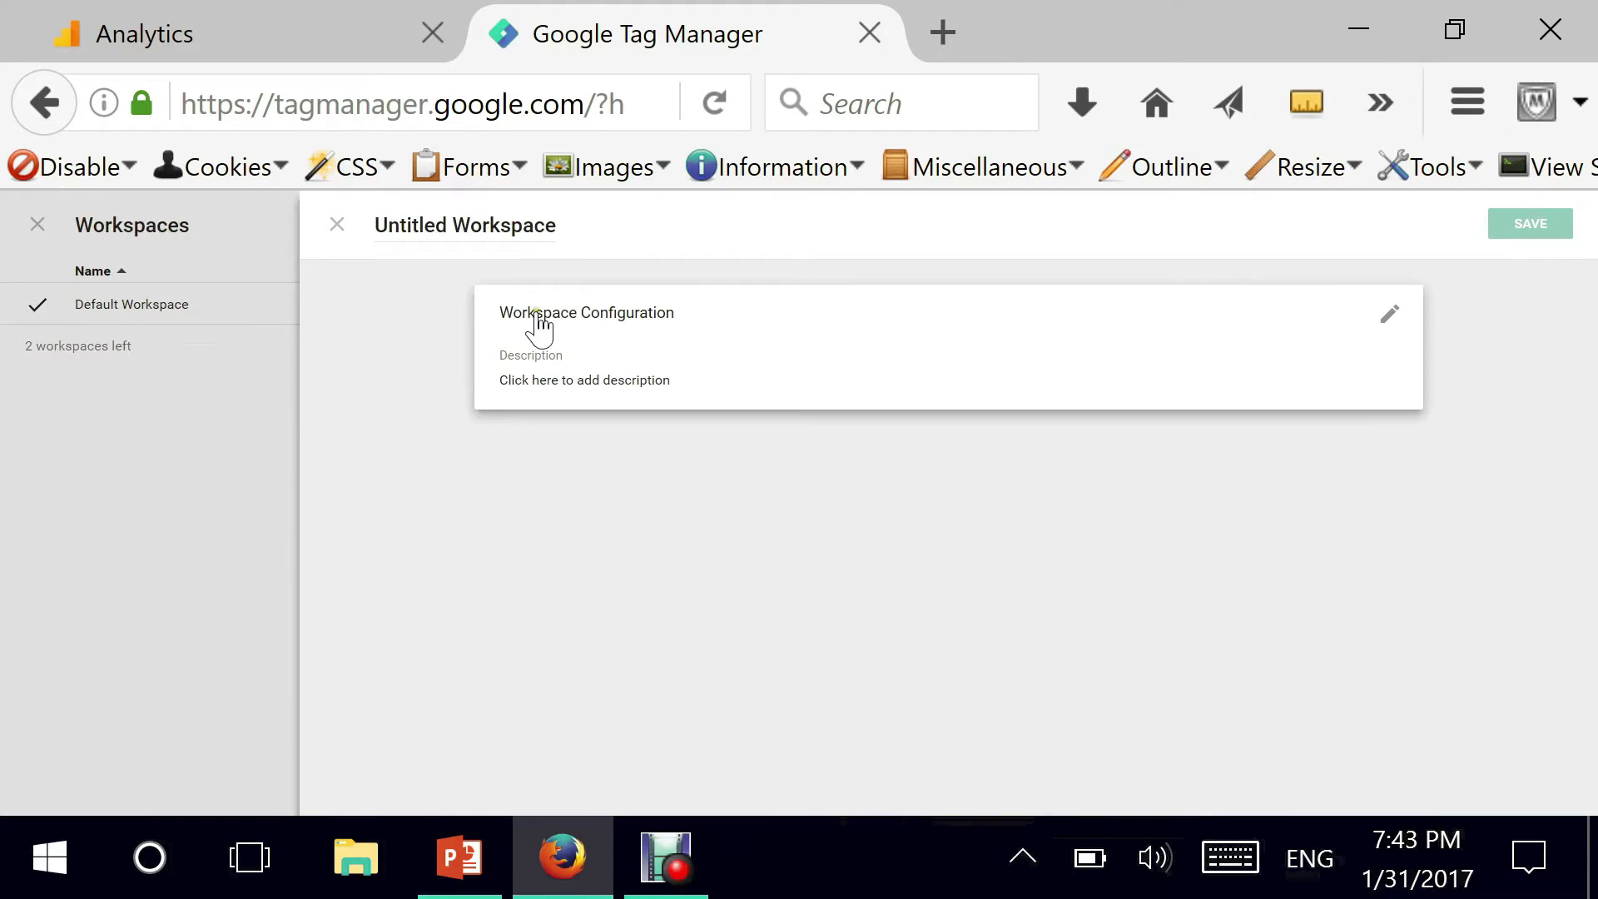
- Name the workspace 'Sandbox Workspace', describe it as 'This will be used for testing purposes', and save
left_click_drag(448, 223, 304, 236)
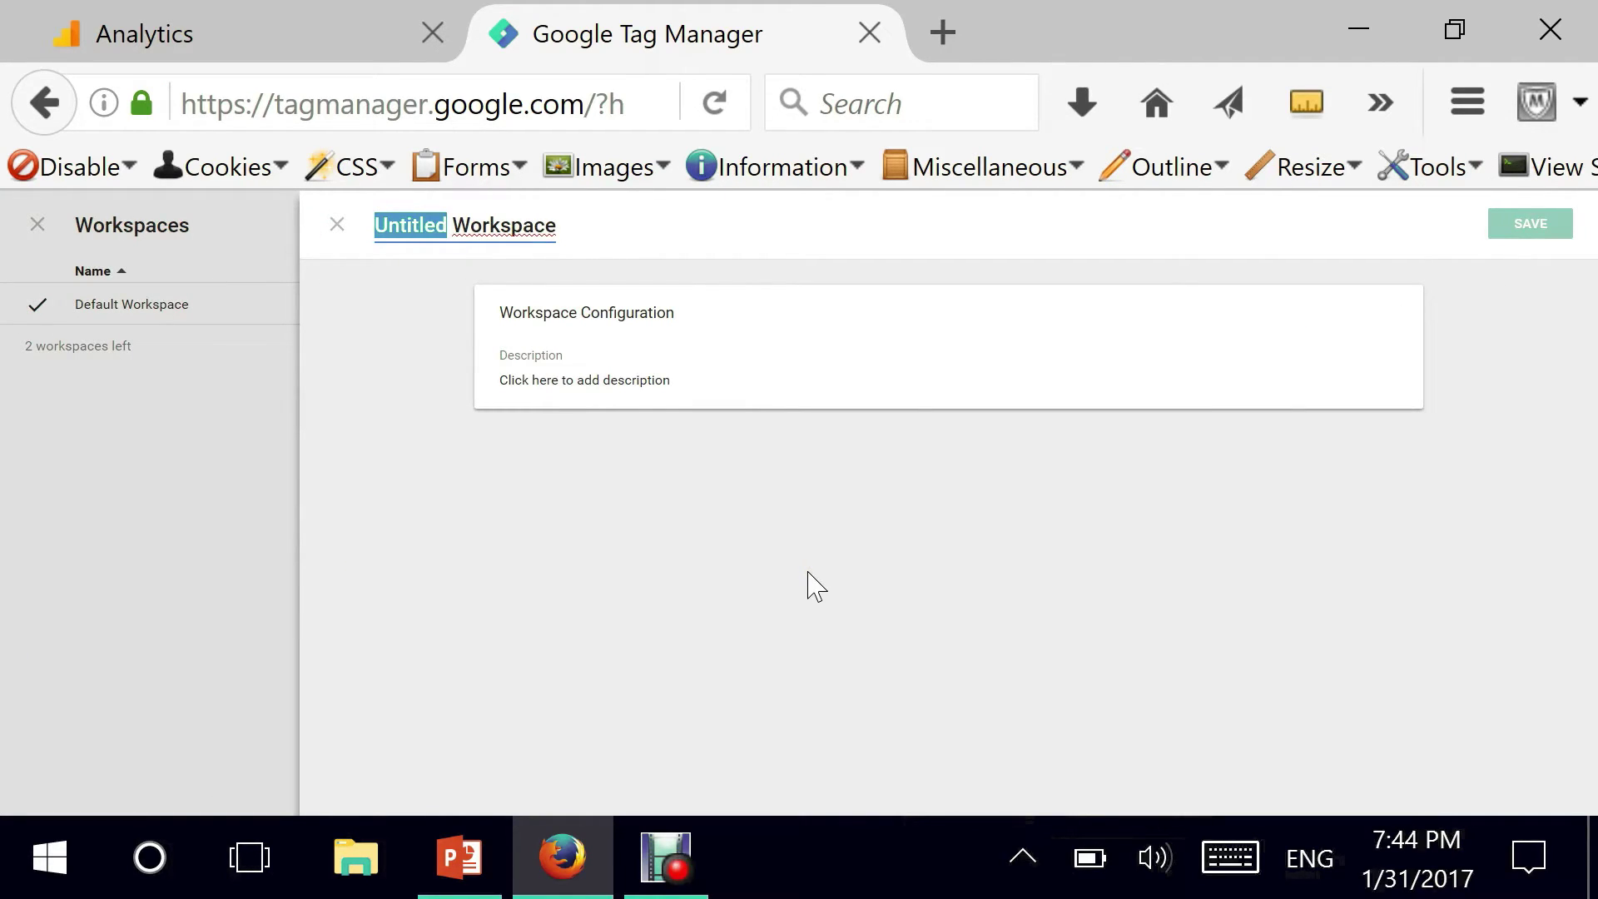
type("Sandbox")
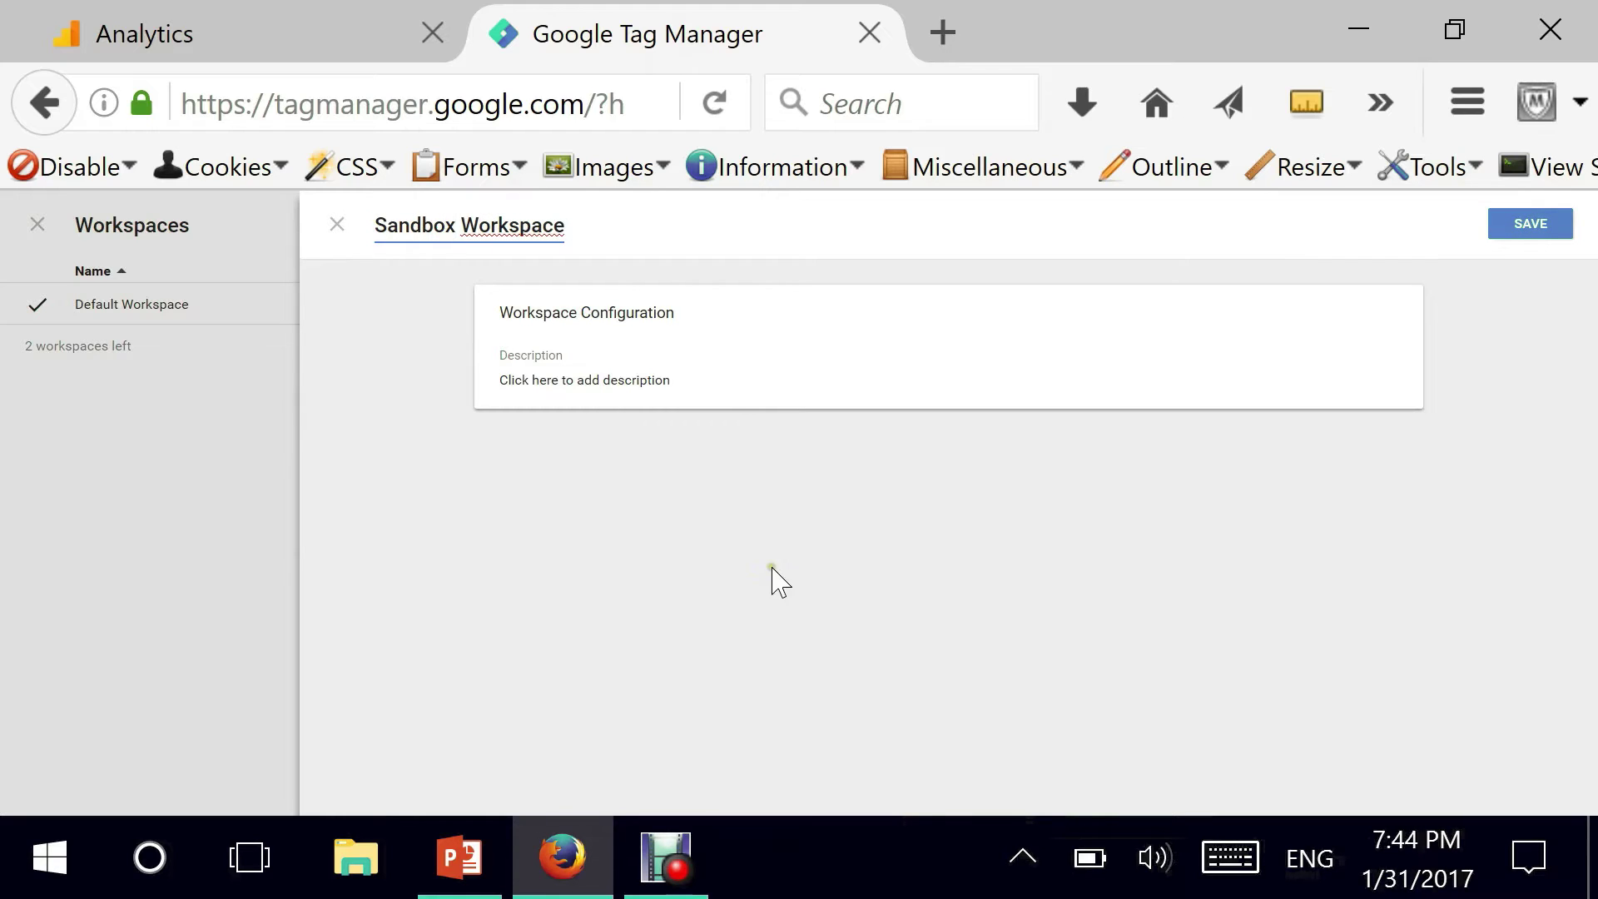
left_click(635, 383)
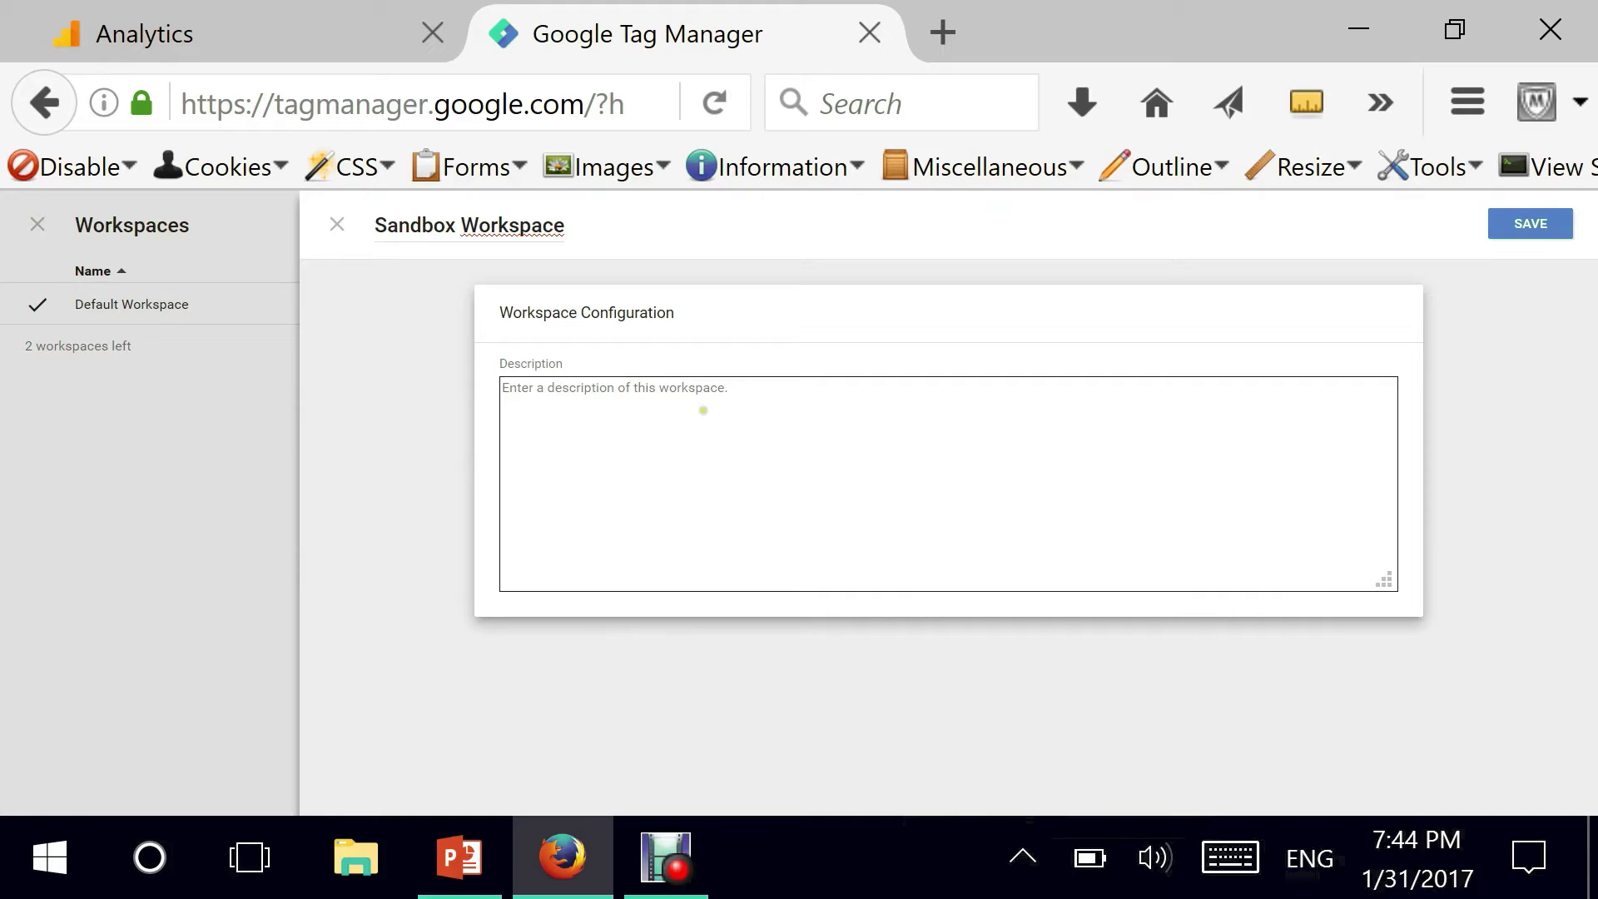
type("Thsi")
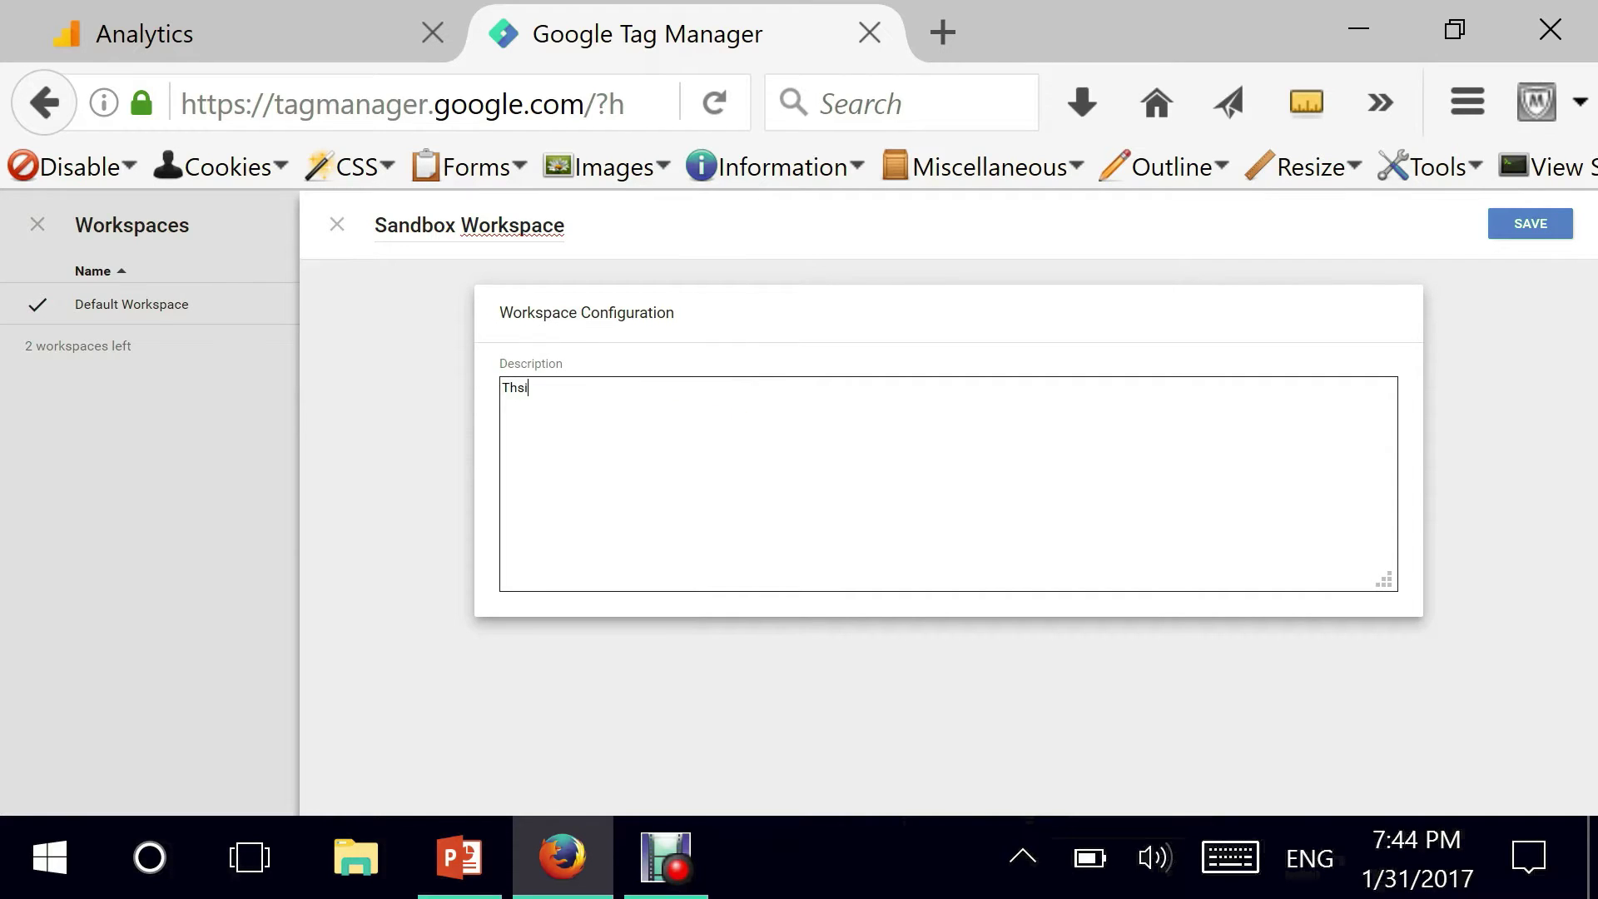
key("BackSpace")
key("BackSpace")
type("is will be used for testing pi")
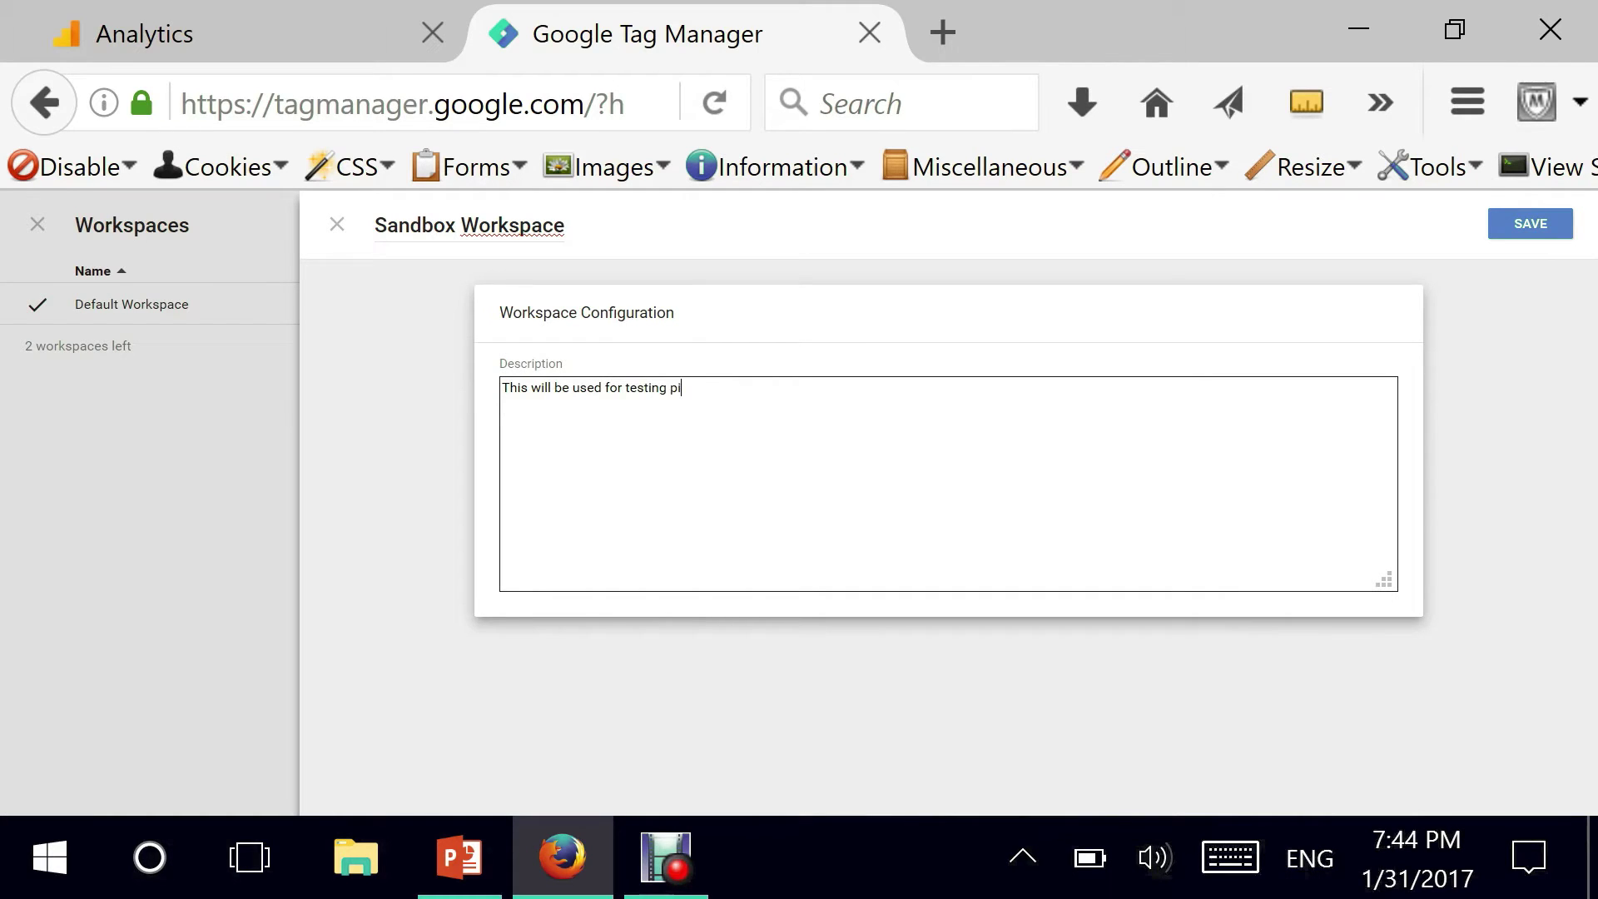
key("BackSpace")
type("urposes")
left_click(1539, 224)
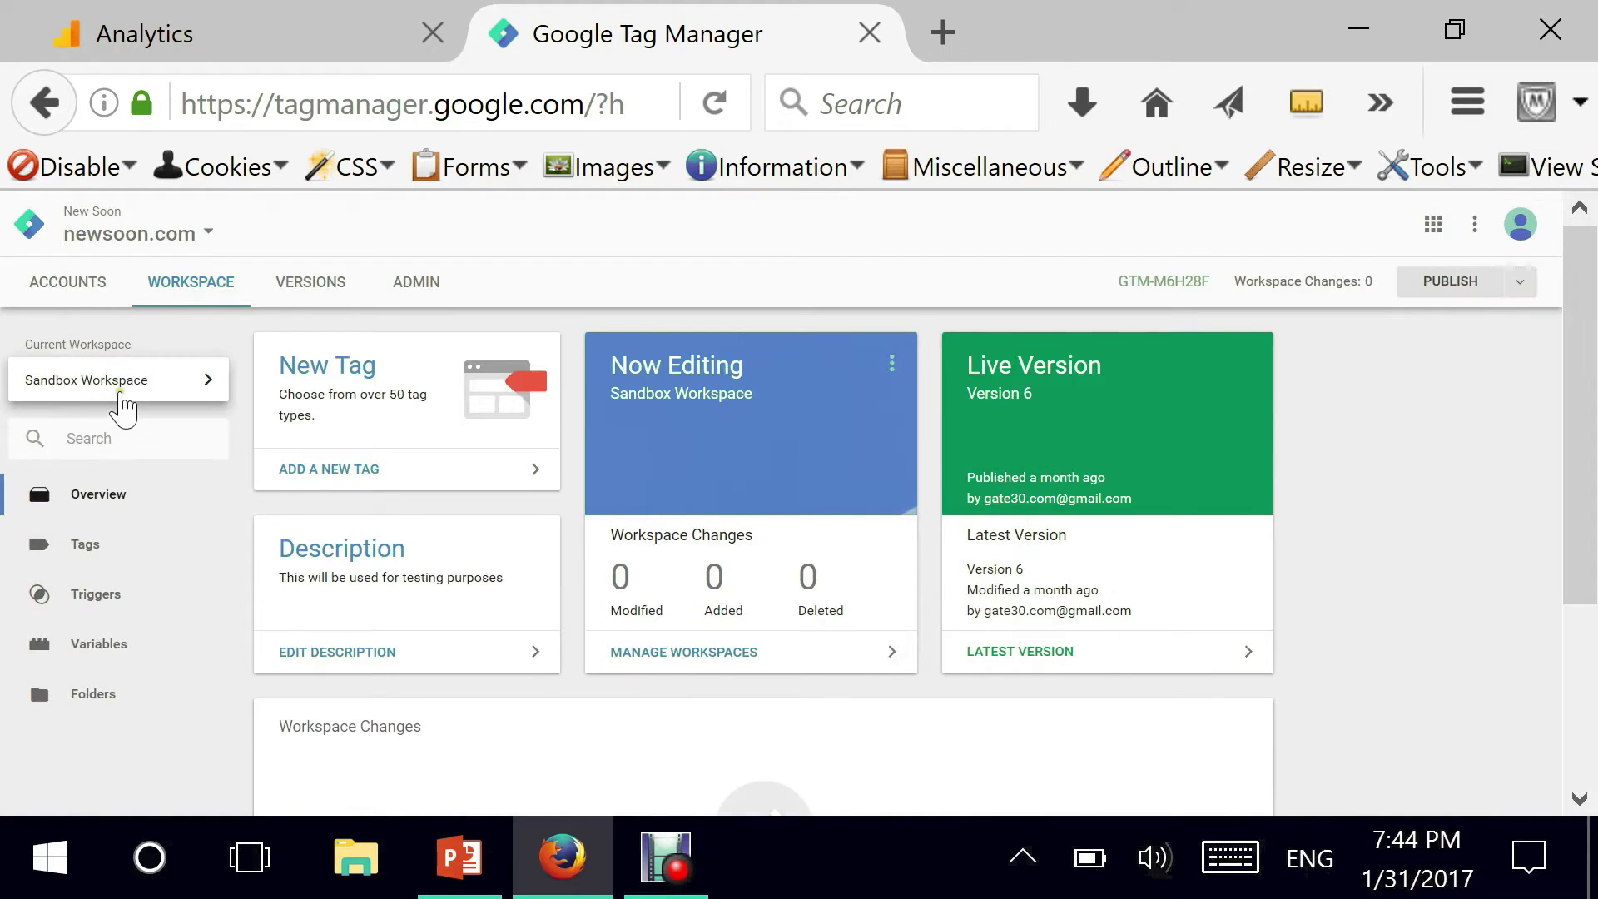
- Create another new workspace and rename it 'Thirdparty Workspace'
left_click(115, 391)
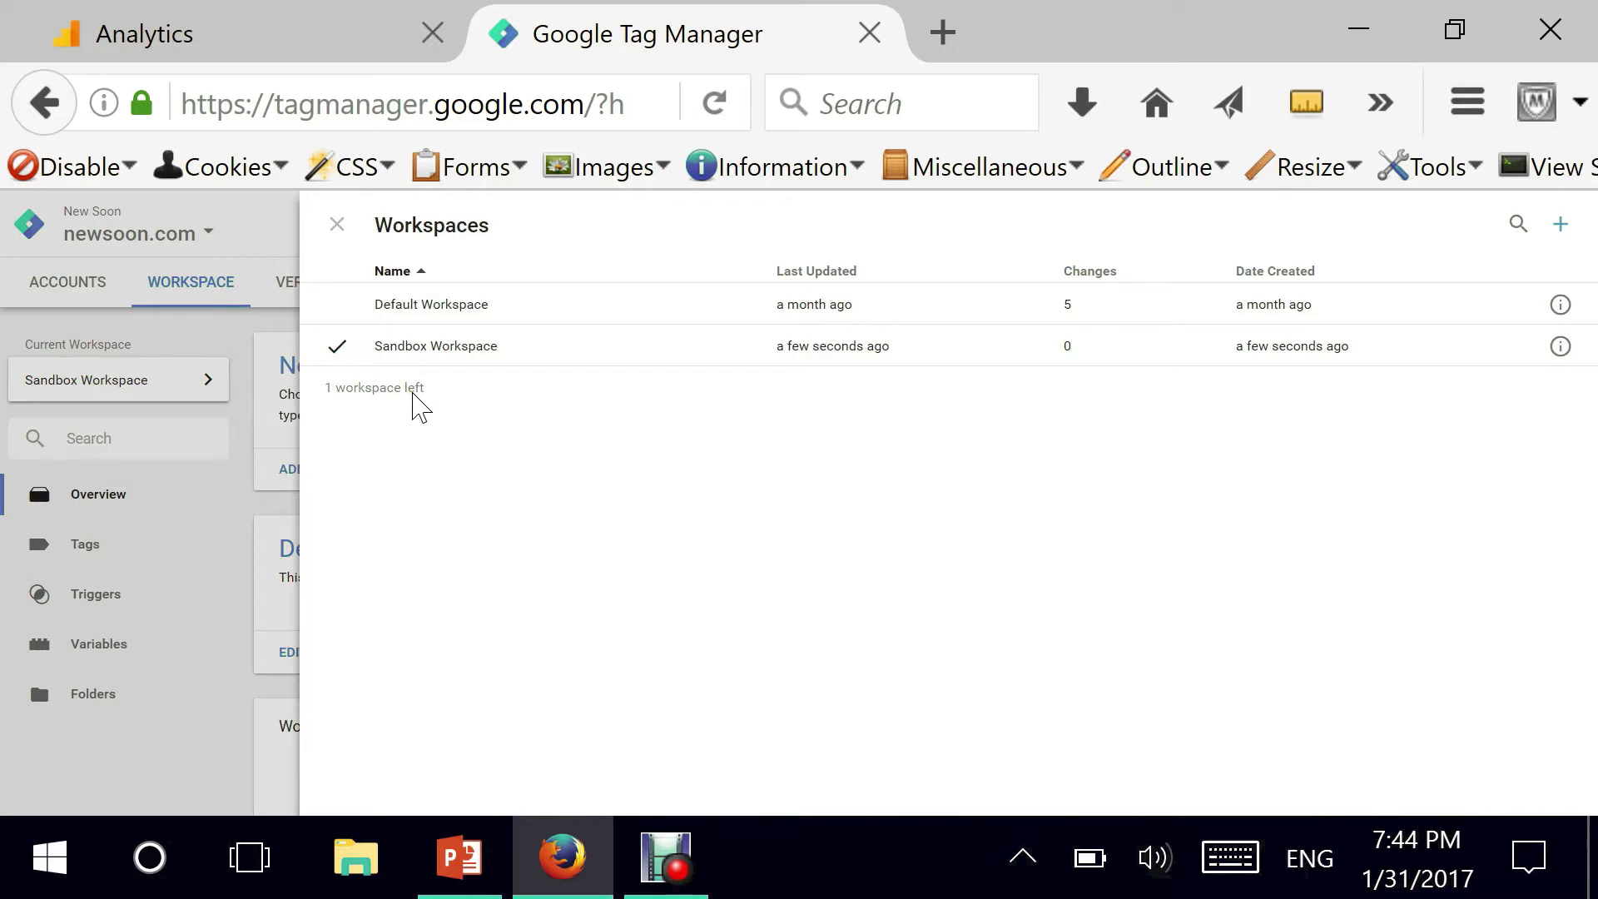
left_click(1560, 225)
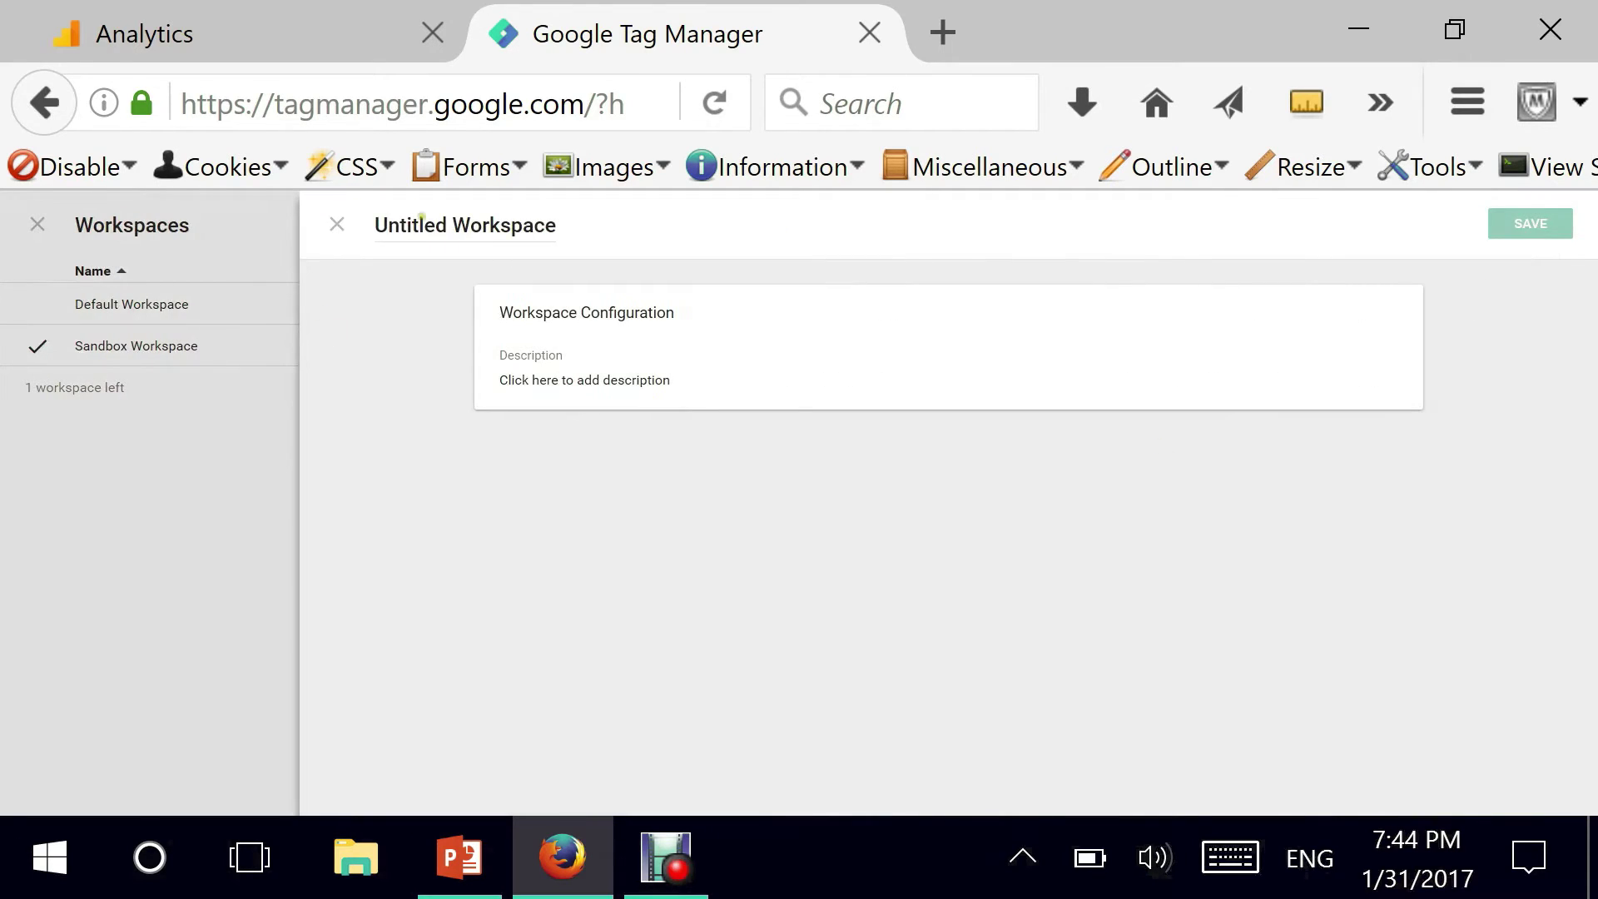
left_click(423, 226)
double_click(423, 225)
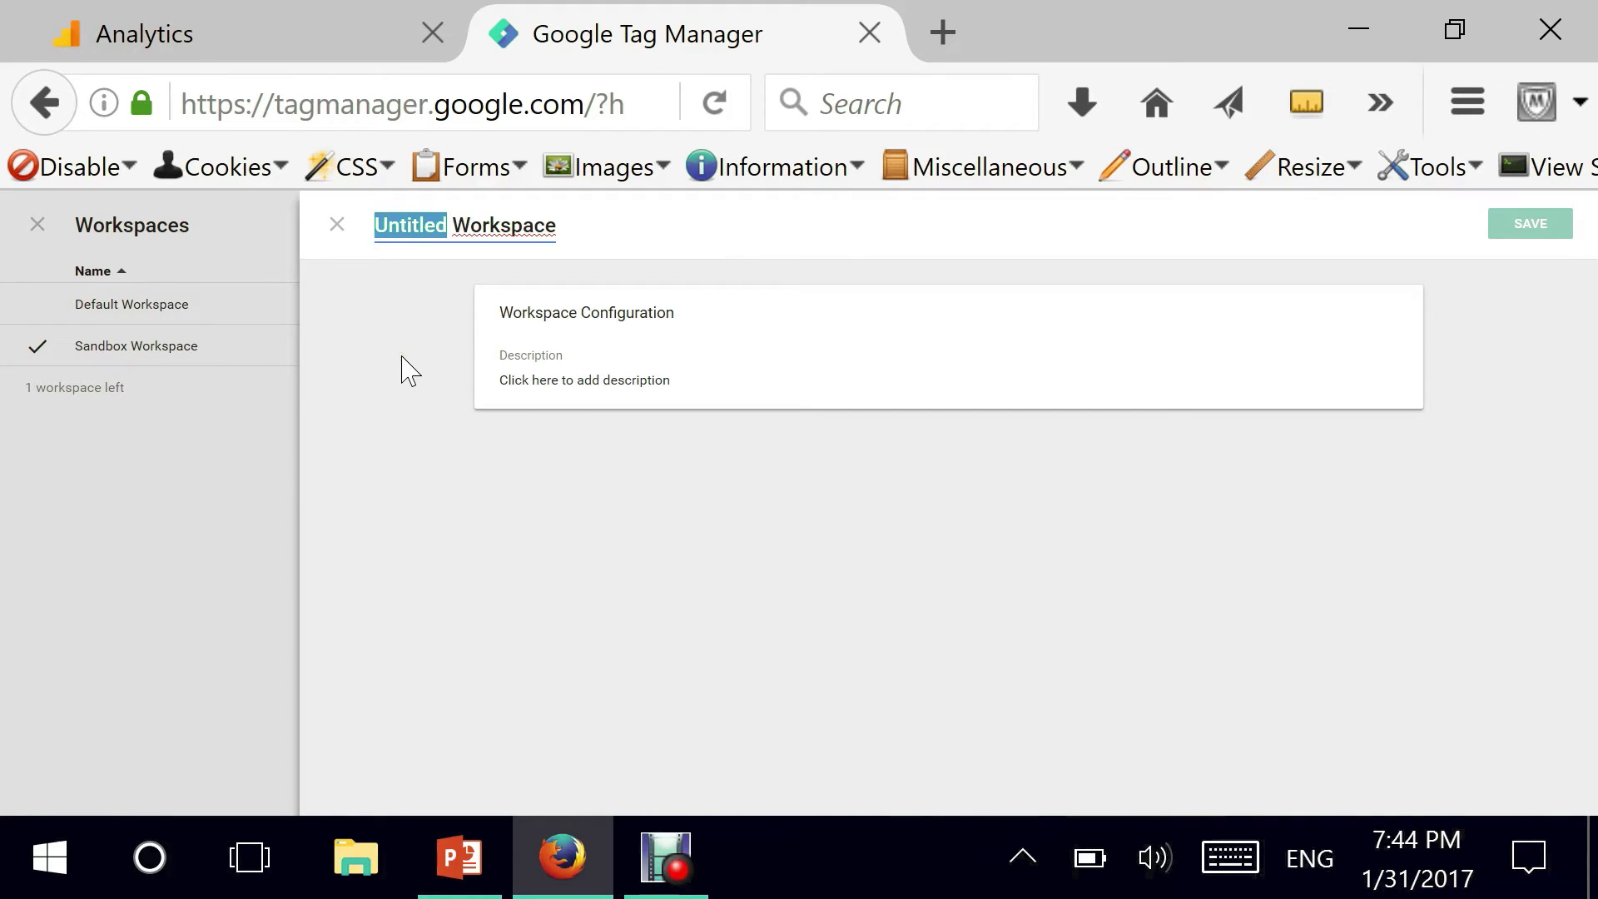
type("Thirdpa")
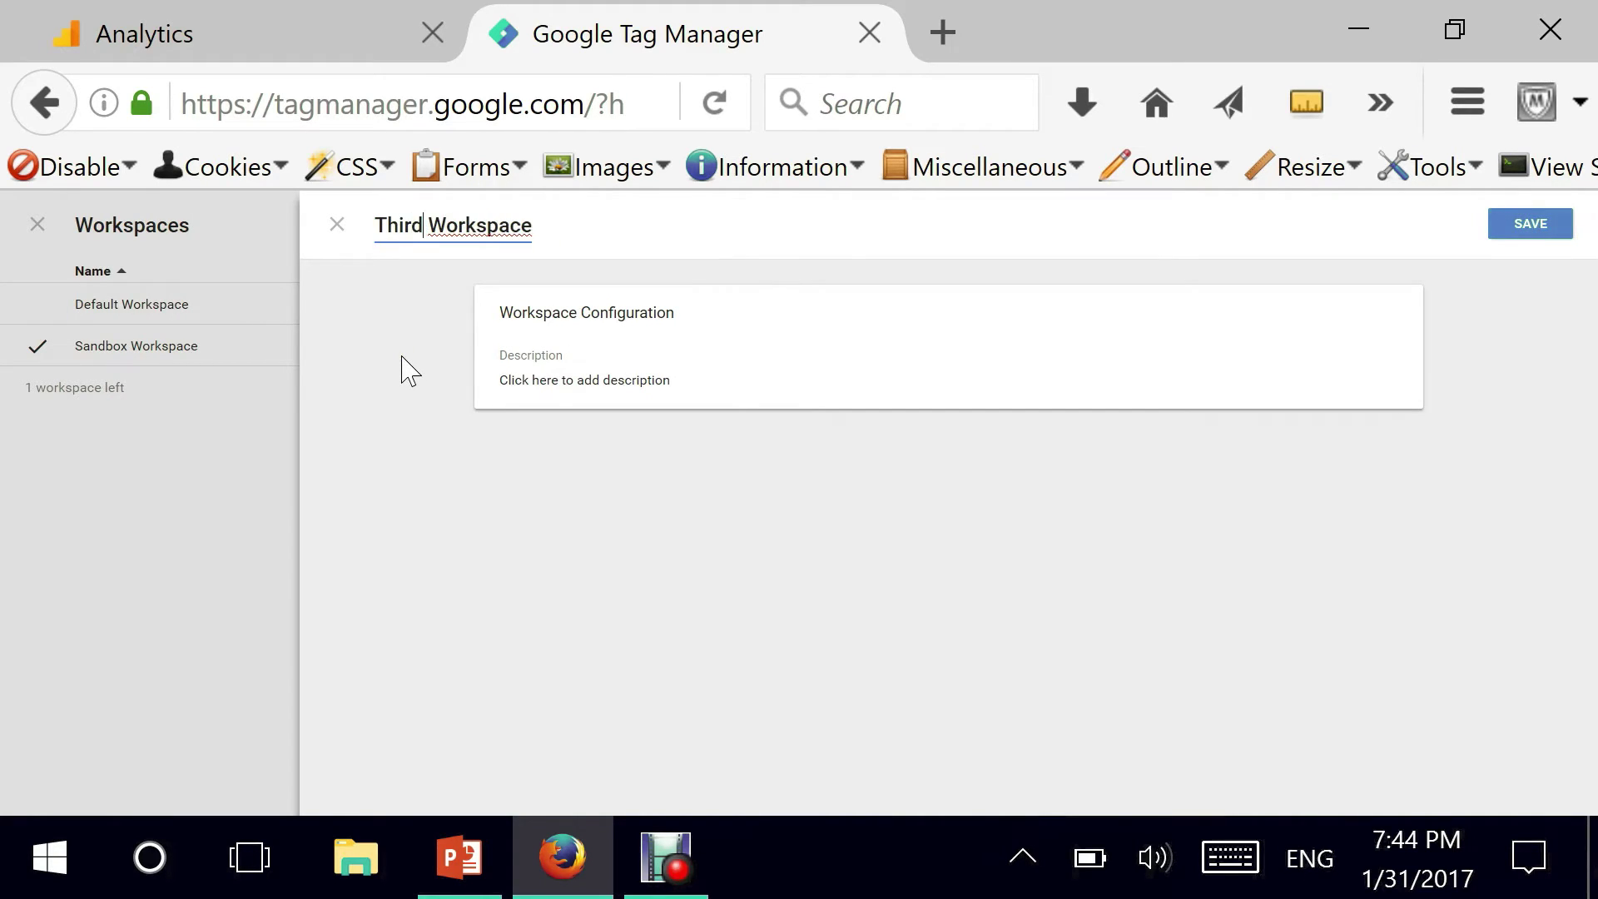
type("rt")
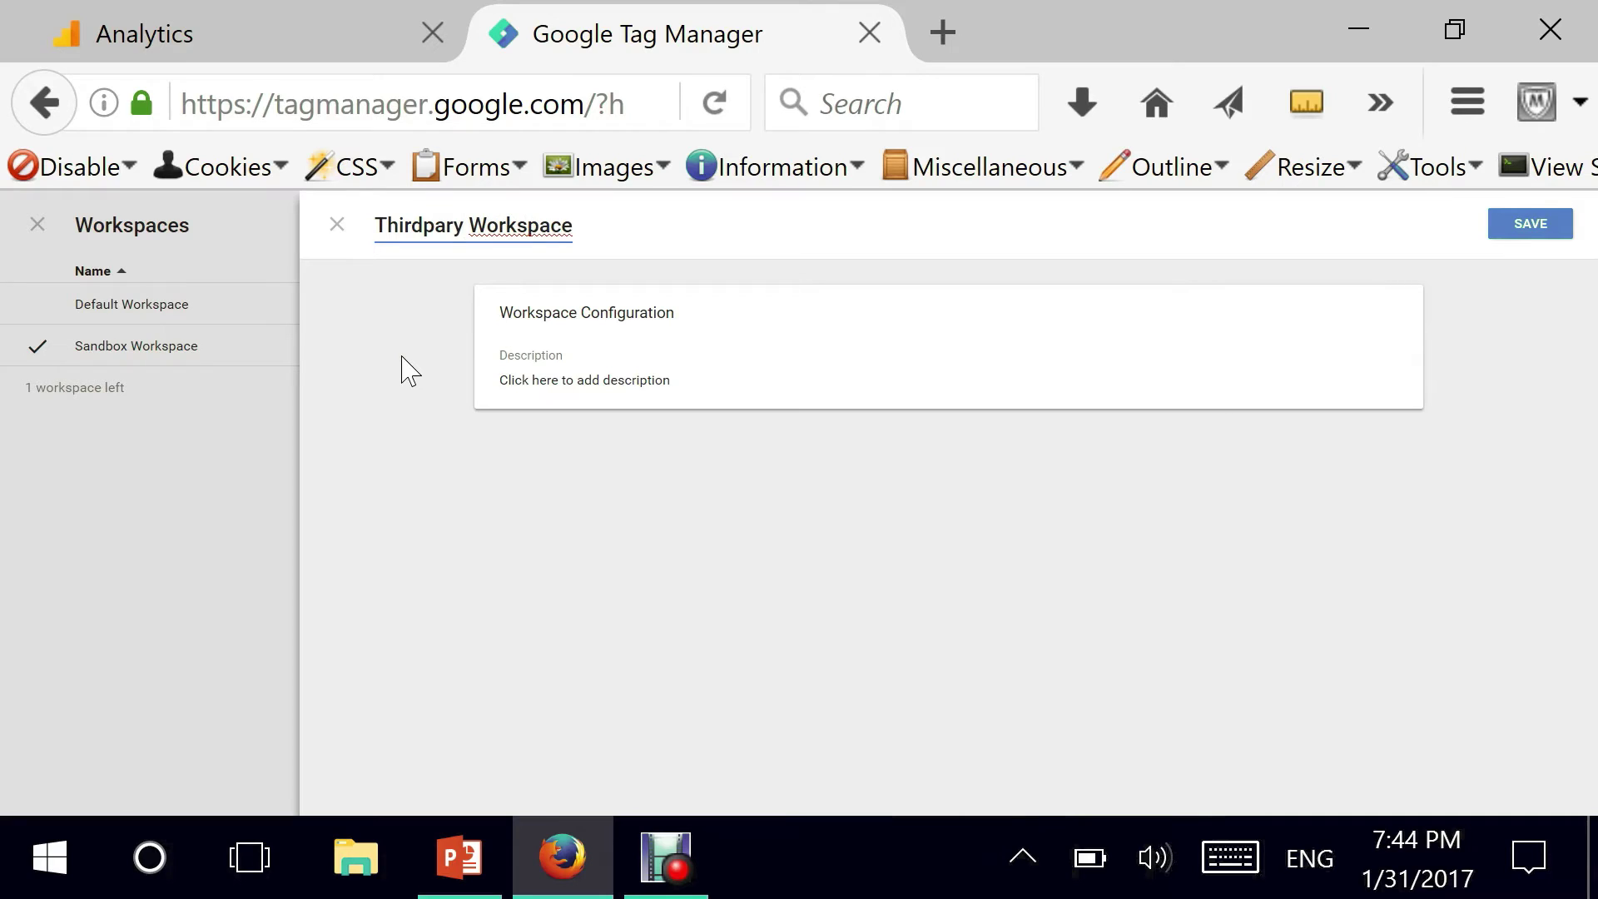
type("y")
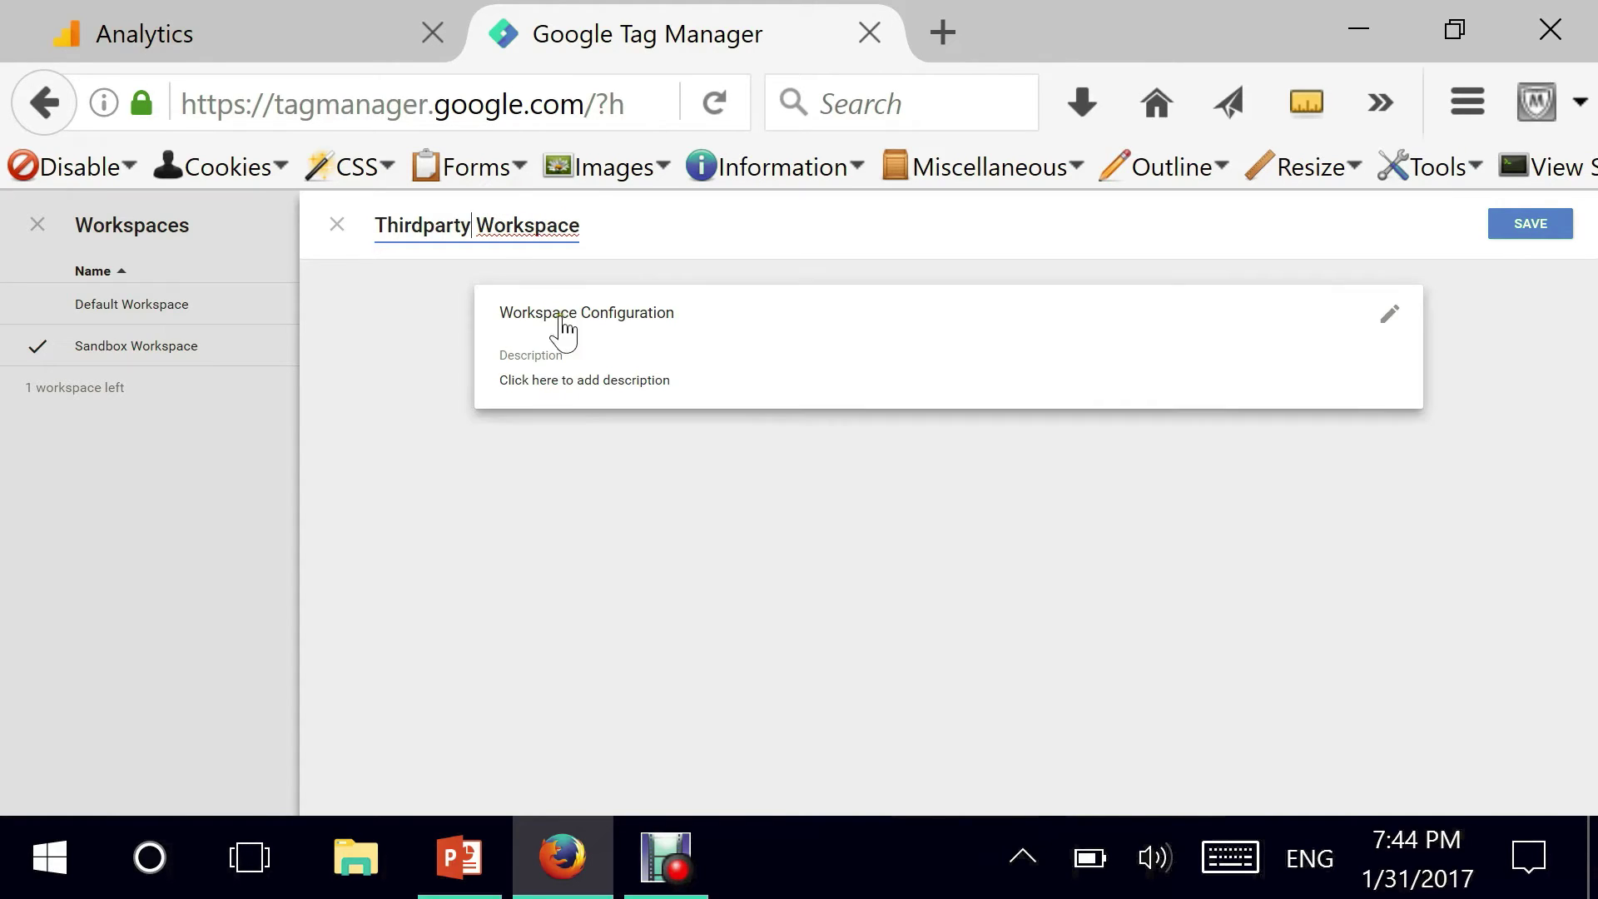
- Describe it as 'This is used by third party company developments' and save it
left_click(569, 376)
type("Tgi")
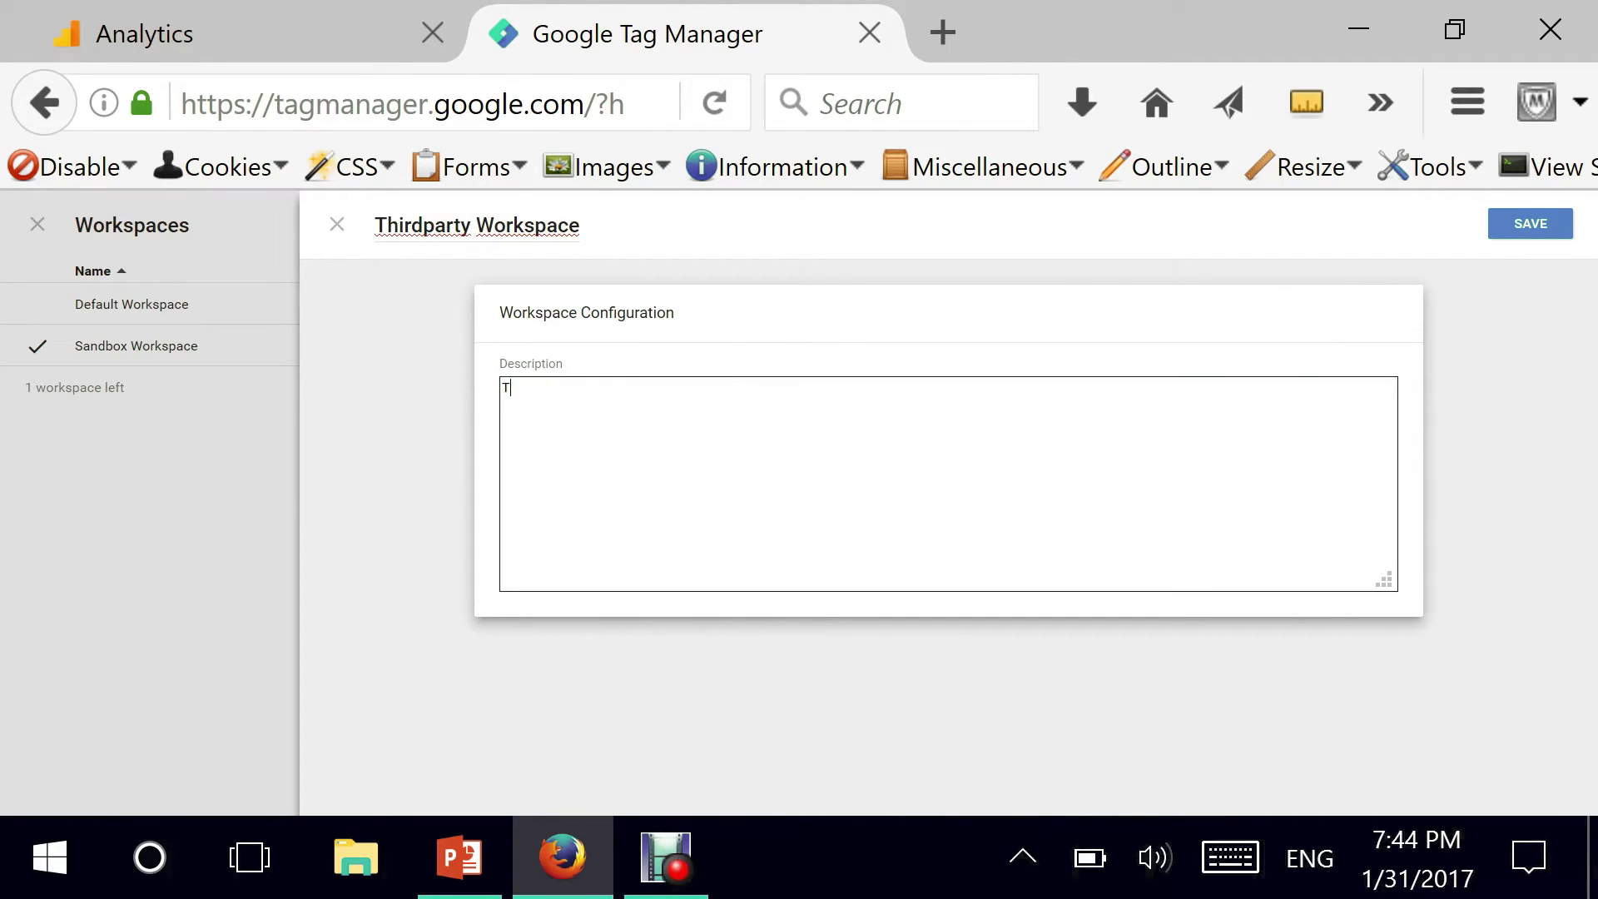
key("BackSpace")
key("BackSpace")
type("his is used by third party compan")
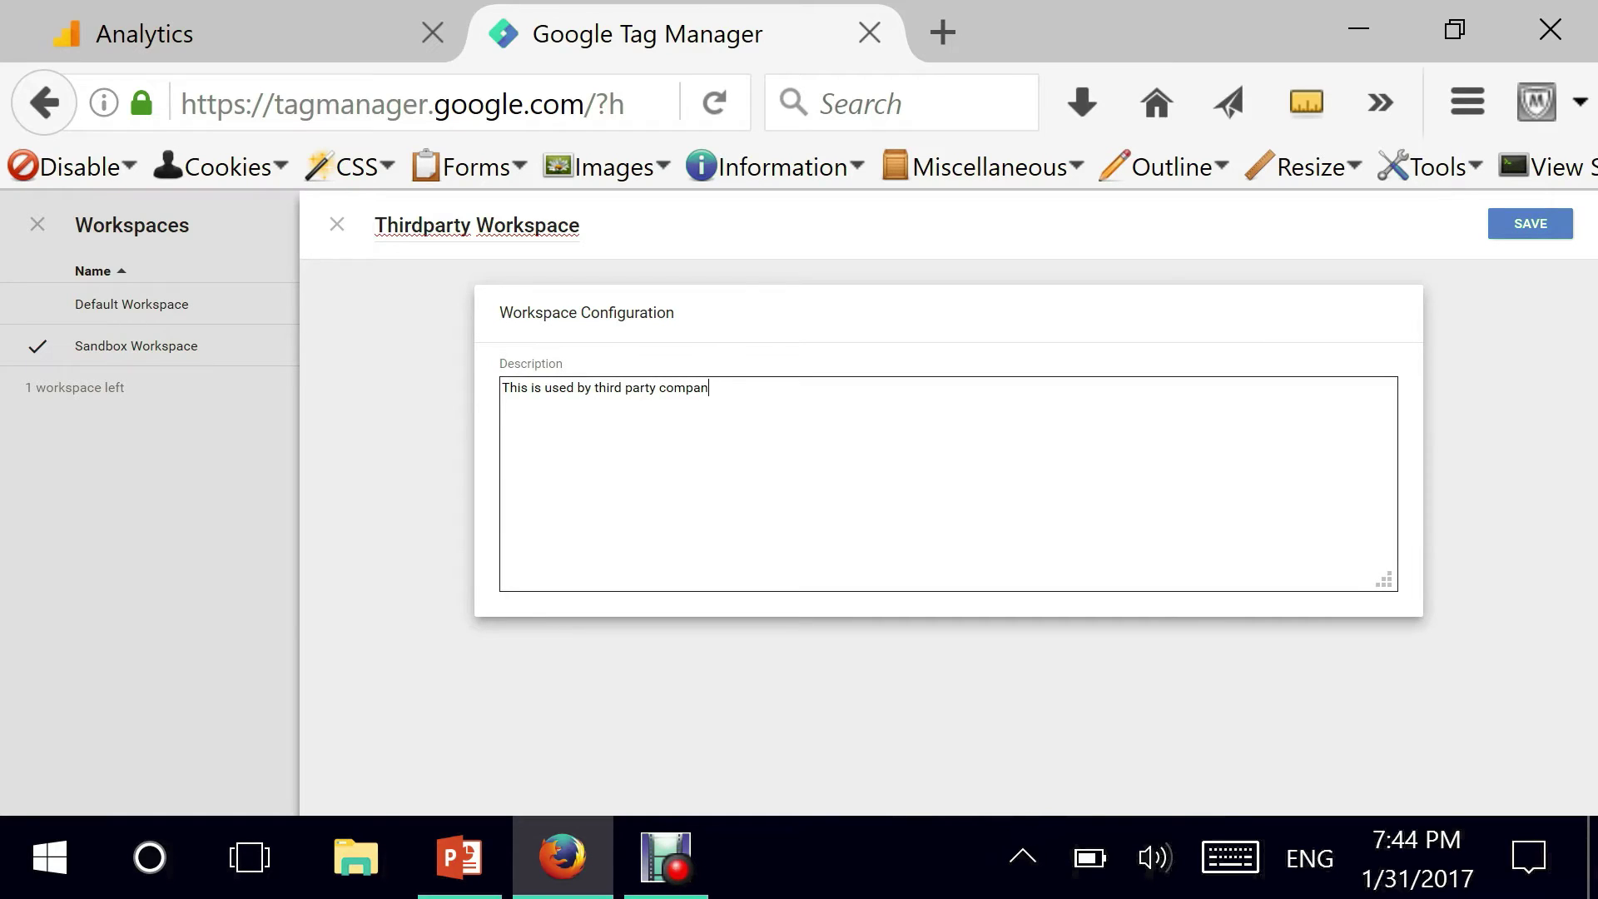
type("y developments")
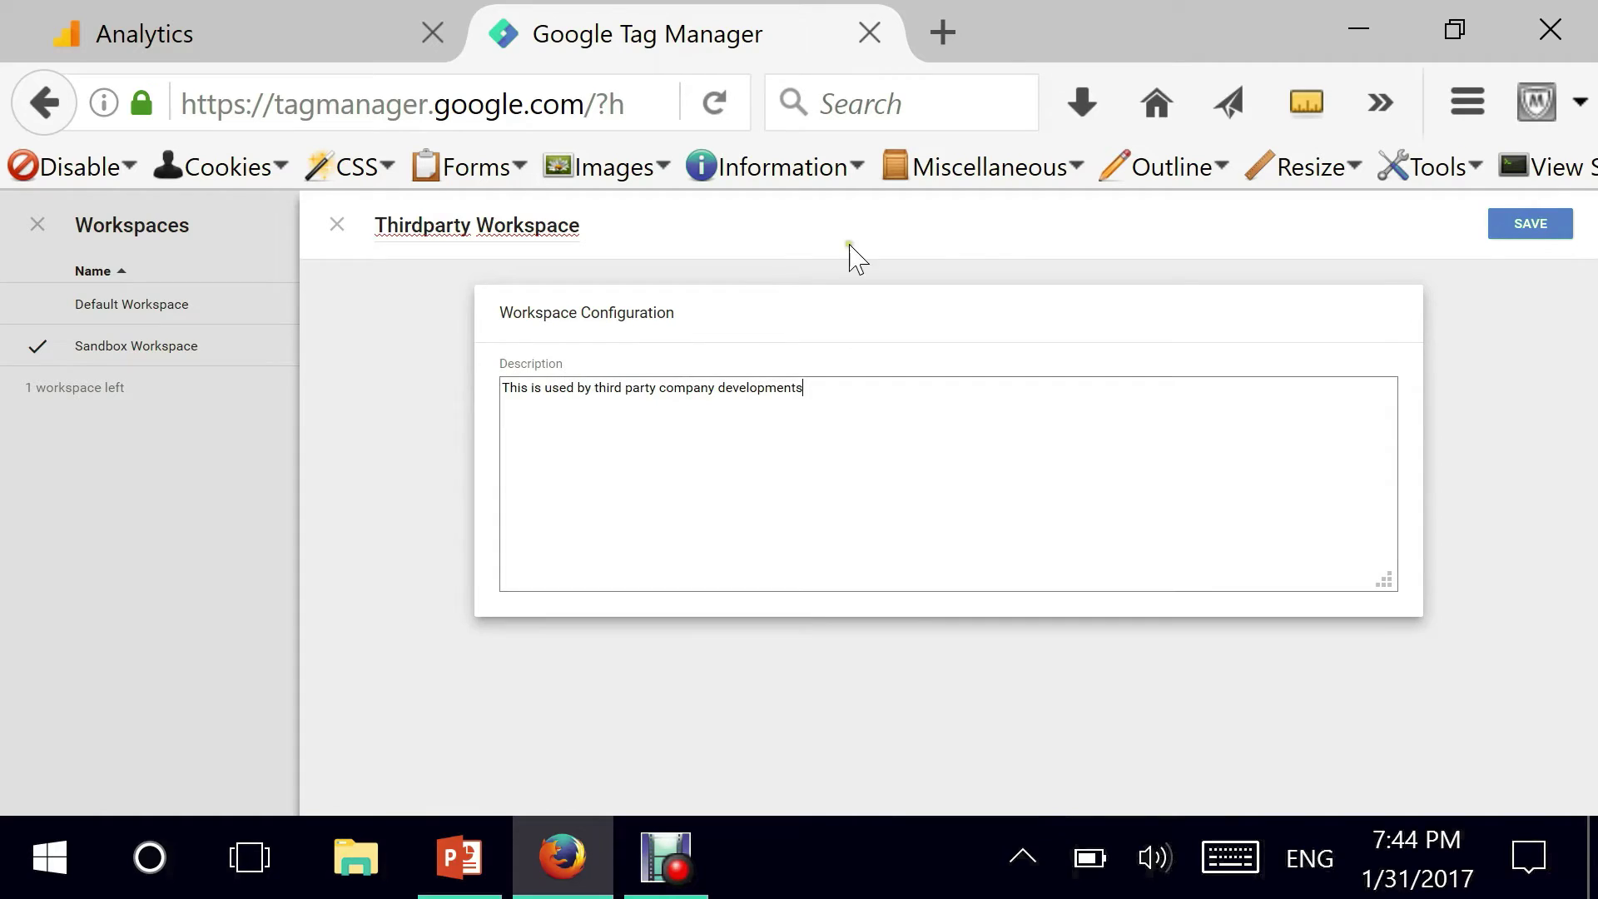
left_click(1529, 241)
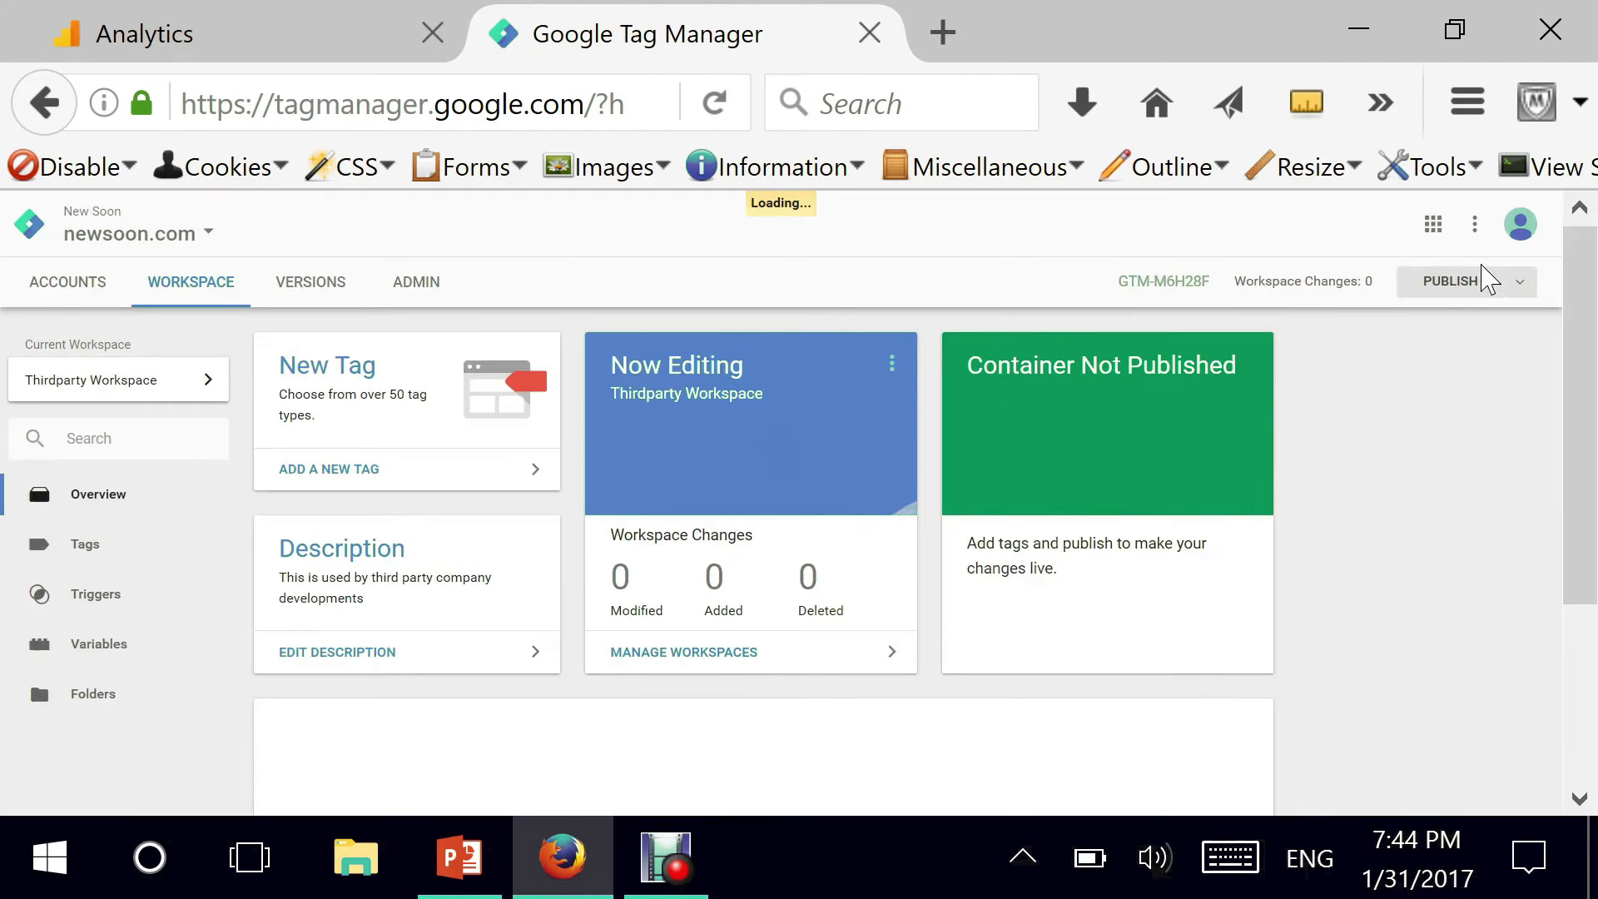
left_click(142, 397)
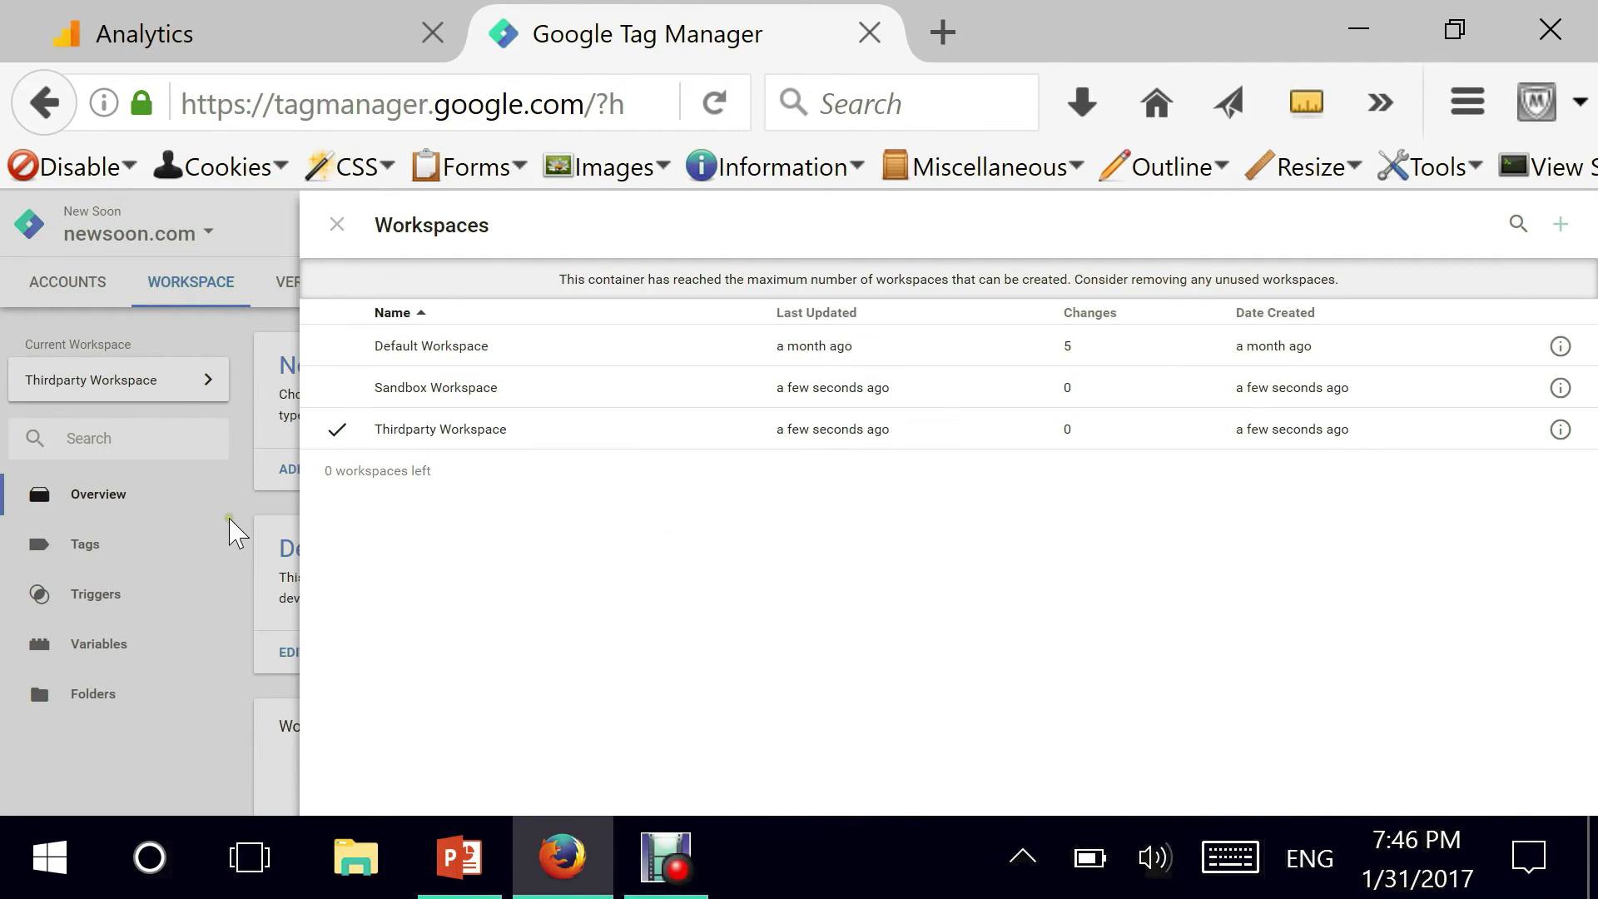
- Close the Workspaces panel to return to the Thirdparty Workspace overview
left_click(337, 225)
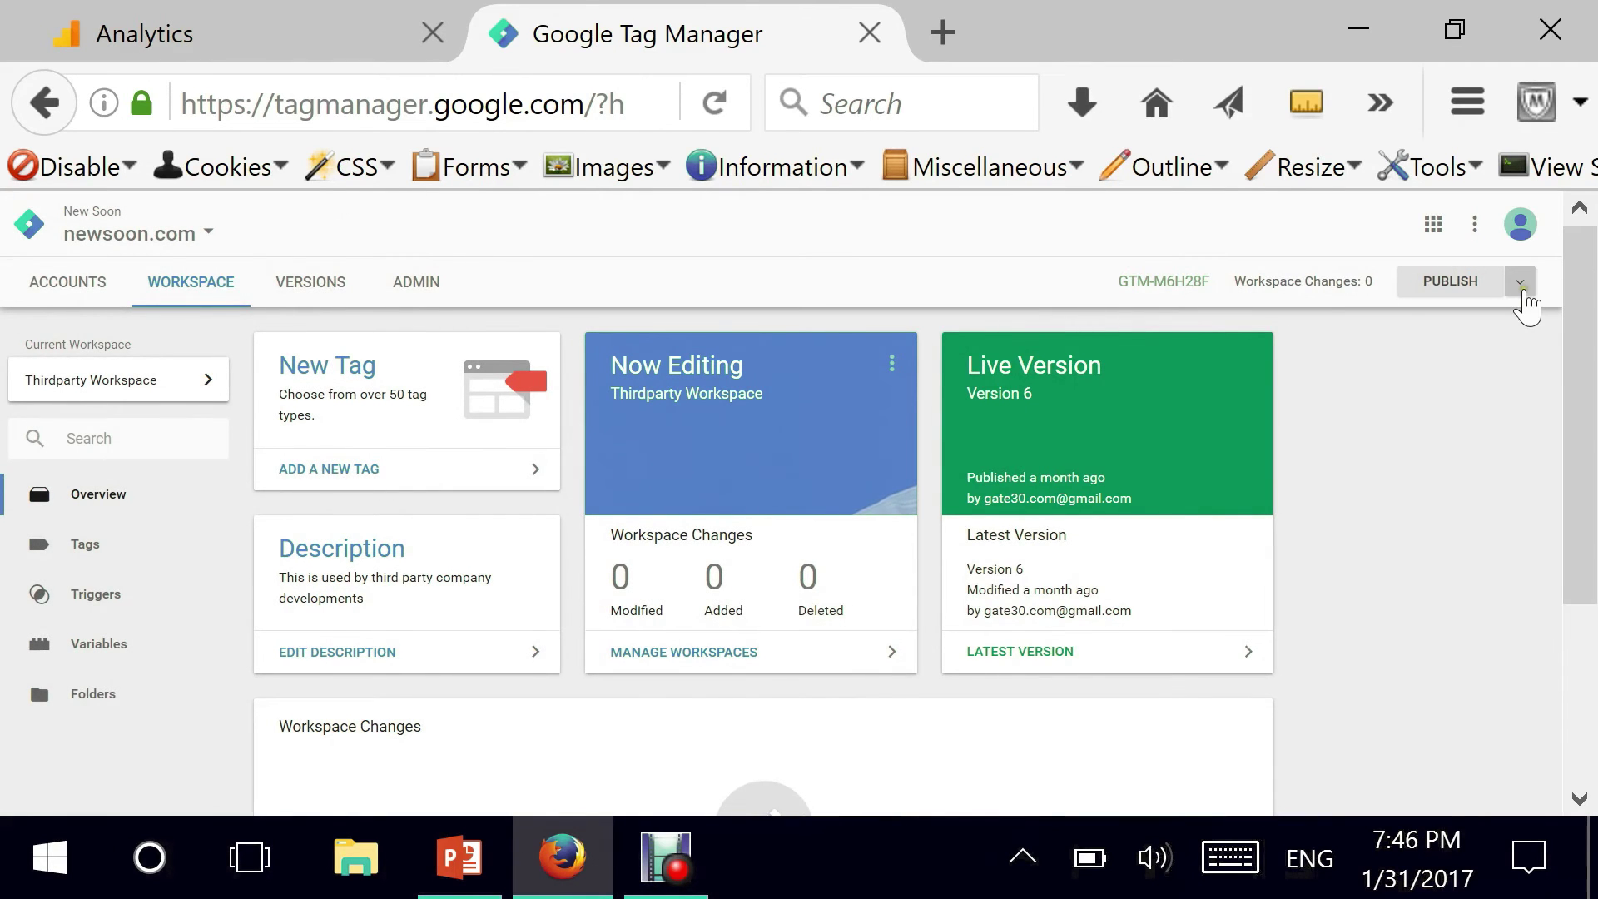